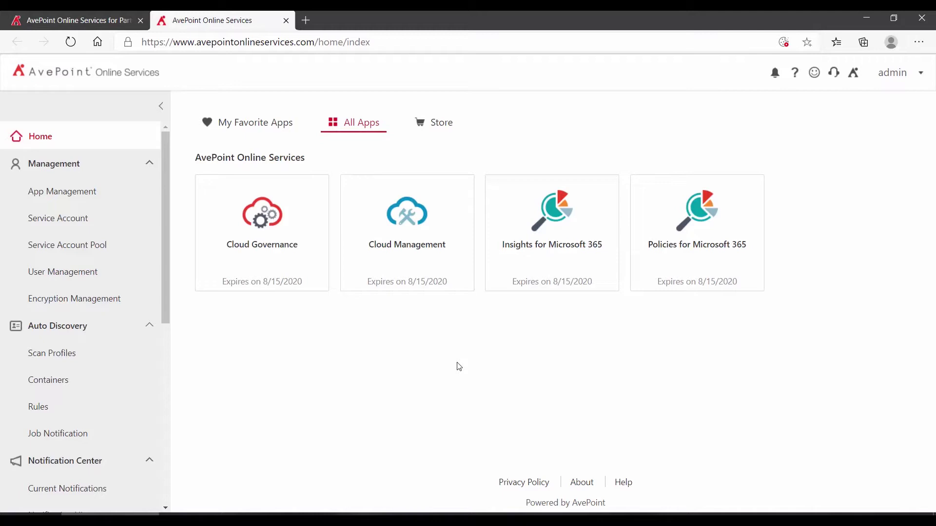
Launch the Policies for Microsoft 365 app from the All Apps page.
{"action": "left_click", "coordinate": [685, 255]}
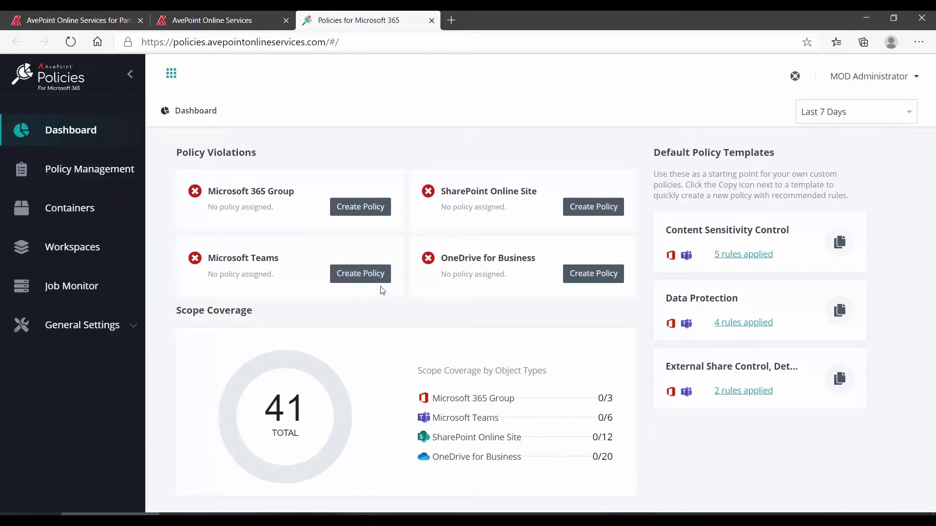
Start a new Microsoft Teams policy, keeping Microsoft Teams as the object type.
{"action": "left_click", "coordinate": [355, 271]}
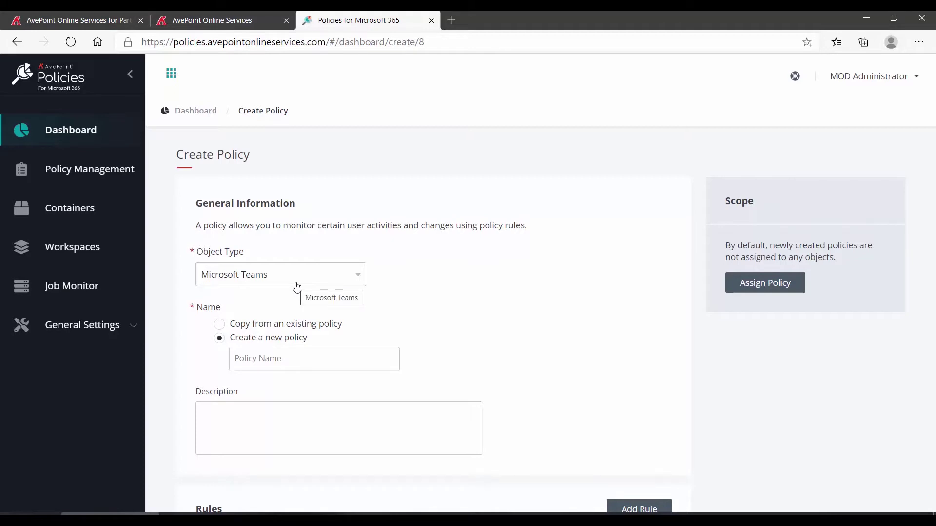
{"action": "left_click", "coordinate": [362, 278]}
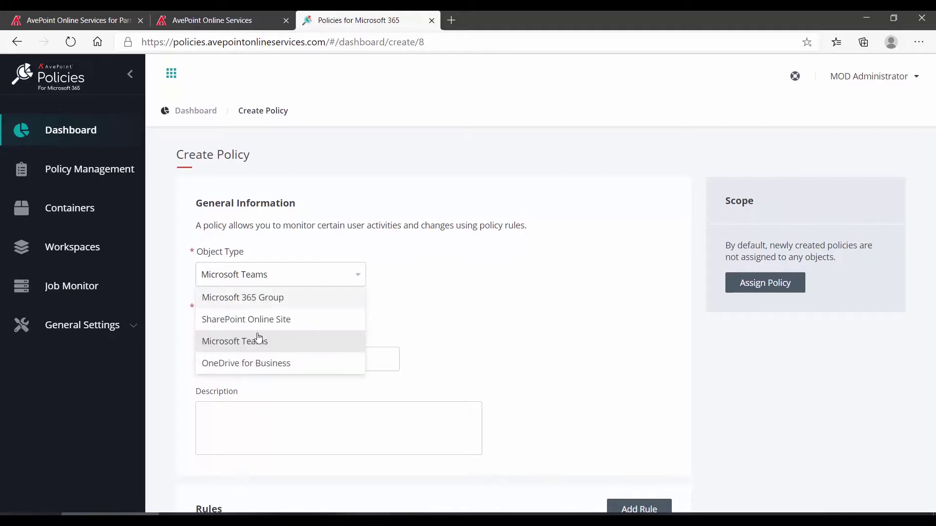
{"action": "left_click", "coordinate": [397, 256]}
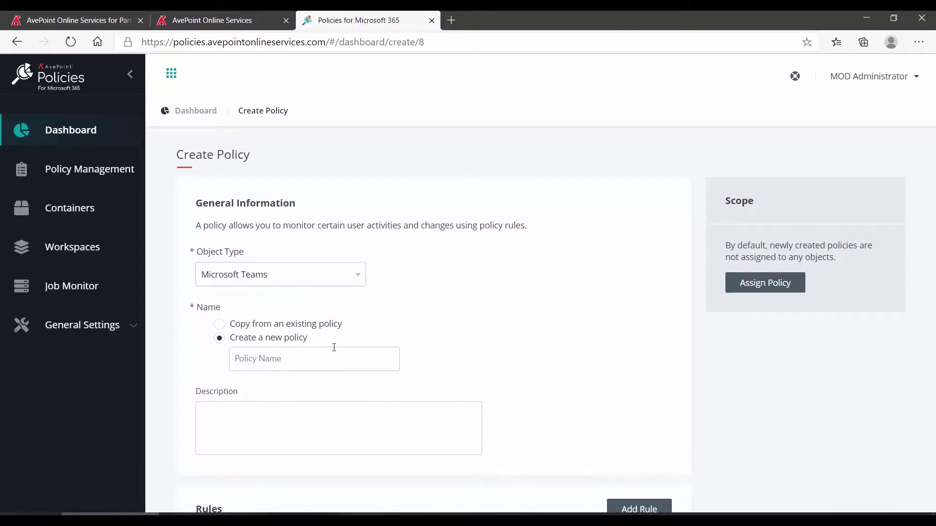
Copy the Data Protection template into the new policy and review its four rules.
{"action": "left_click", "coordinate": [289, 327]}
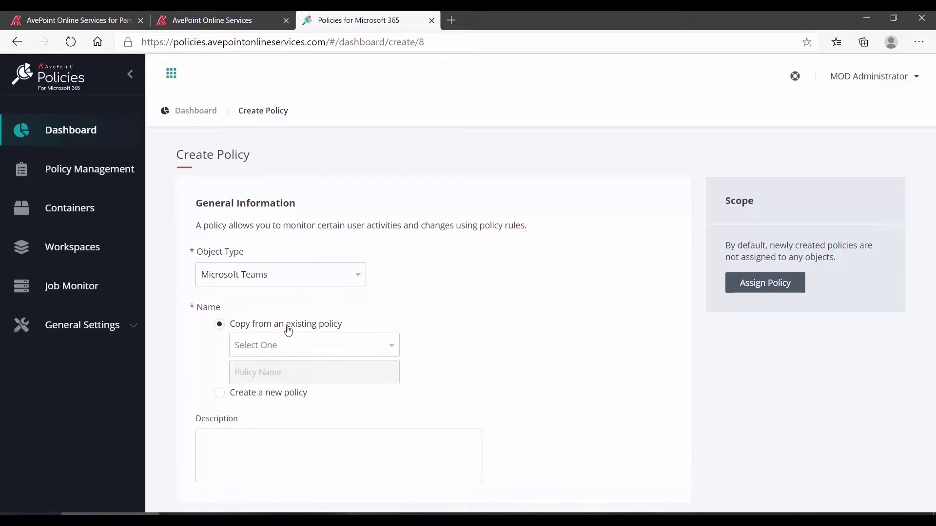
{"action": "left_click", "coordinate": [324, 351]}
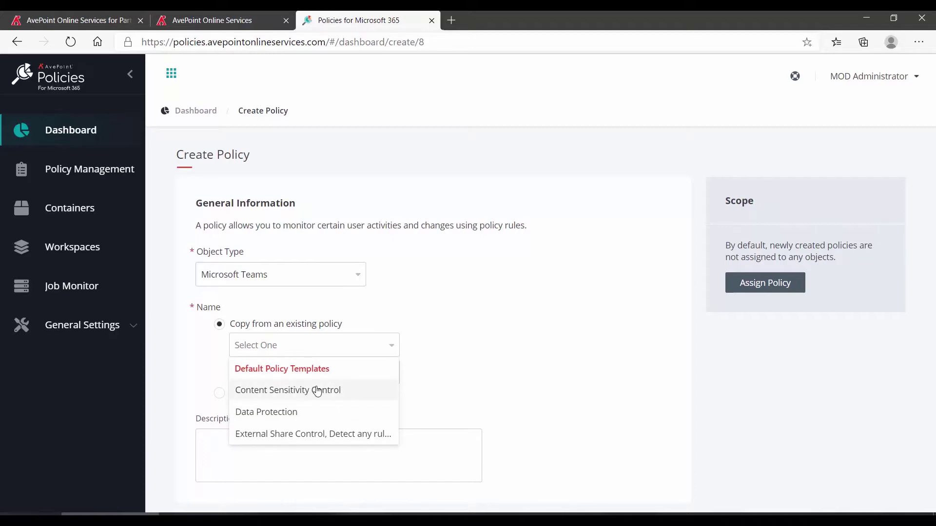
{"action": "left_click", "coordinate": [299, 420]}
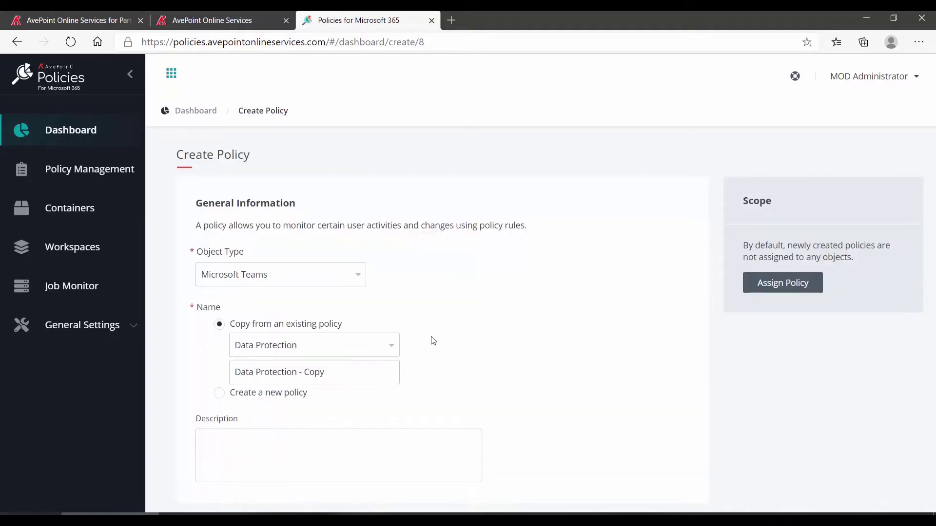
{"action": "scroll", "coordinate": [494, 336], "scroll_direction": "down", "scroll_amount": 2}
{"action": "scroll", "coordinate": [495, 336], "scroll_direction": "down", "scroll_amount": 4}
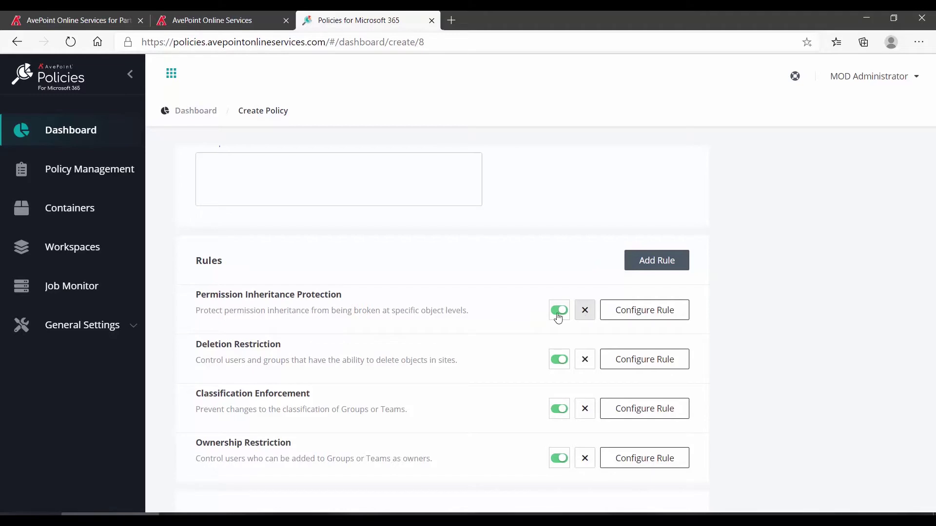
{"action": "scroll", "coordinate": [449, 307], "scroll_direction": "up", "scroll_amount": 5}
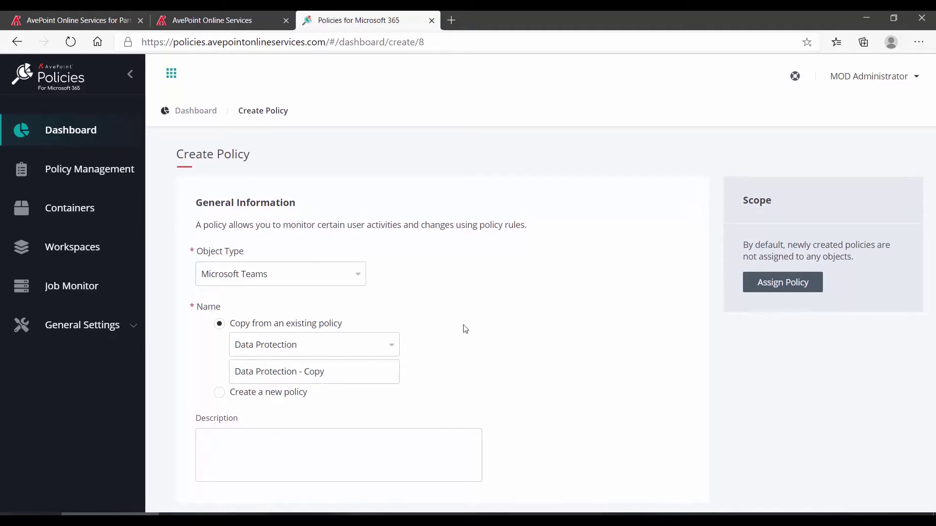
{"action": "scroll", "coordinate": [463, 328], "scroll_direction": "down", "scroll_amount": 5}
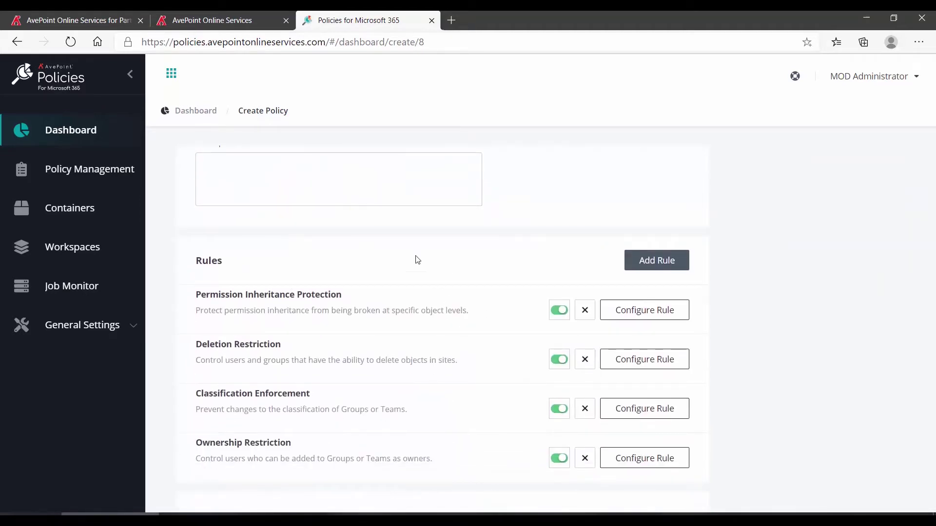
{"action": "scroll", "coordinate": [468, 309], "scroll_direction": "up", "scroll_amount": 3}
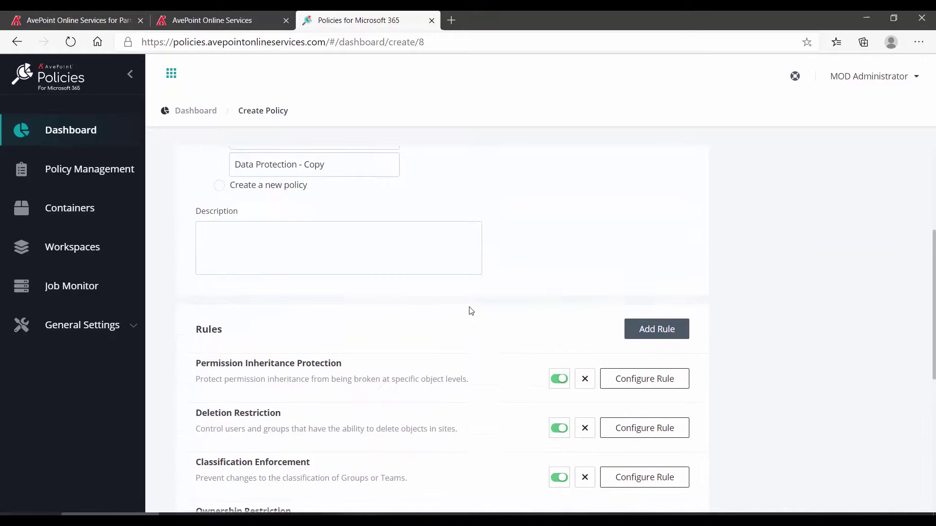
Make a blank policy named 'No External Users', described 'Prevent adding external users to Teams'.
{"action": "left_click", "coordinate": [219, 283]}
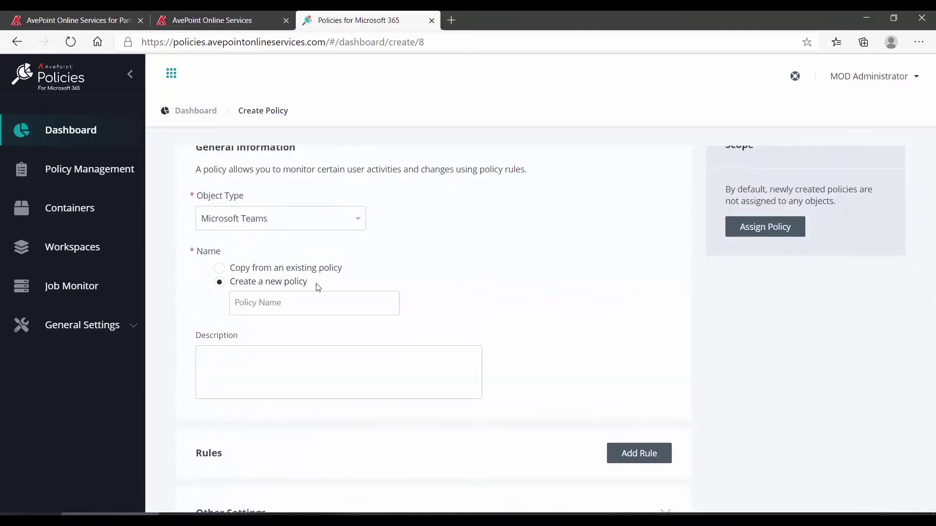
{"action": "scroll", "coordinate": [468, 299], "scroll_direction": "down", "scroll_amount": 3}
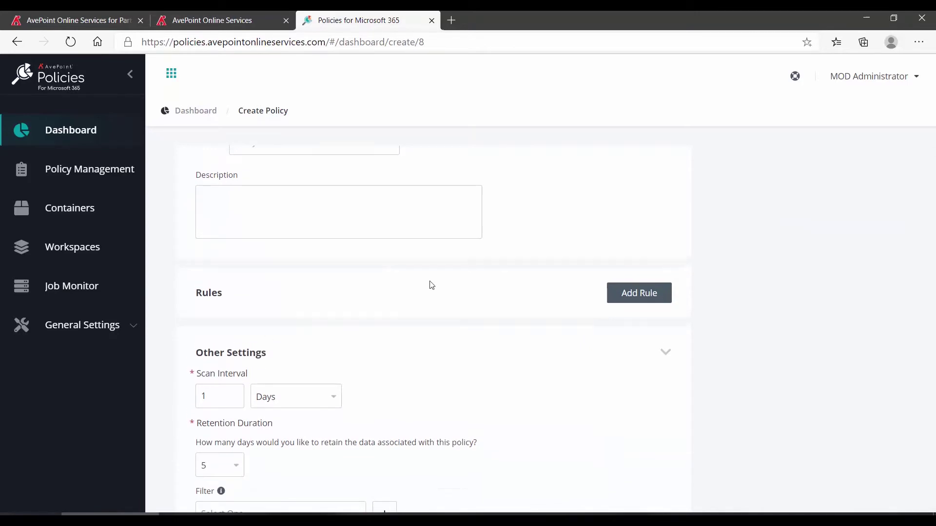
{"action": "scroll", "coordinate": [431, 285], "scroll_direction": "up", "scroll_amount": 3}
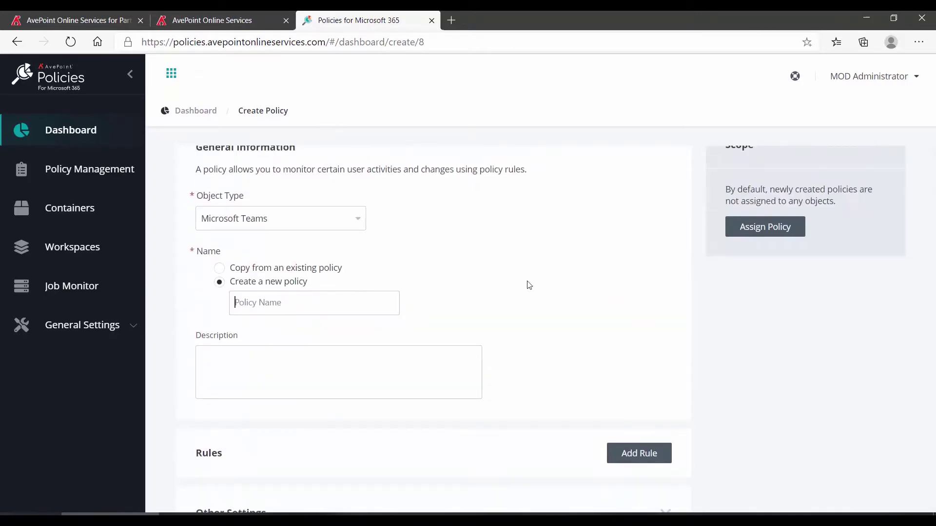
{"action": "key", "text": "ctrl+v"}
{"action": "left_click", "coordinate": [396, 371]}
{"action": "key", "text": "ctrl+v"}
{"action": "scroll", "coordinate": [556, 292], "scroll_direction": "down", "scroll_amount": 3}
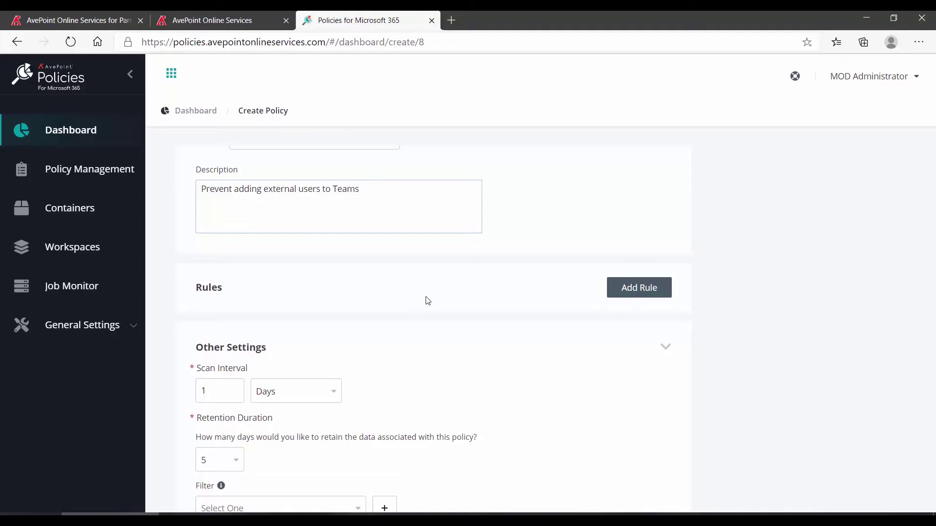
Add a rule by searching 'external' and selecting External Sharing Settings.
{"action": "left_click", "coordinate": [651, 297]}
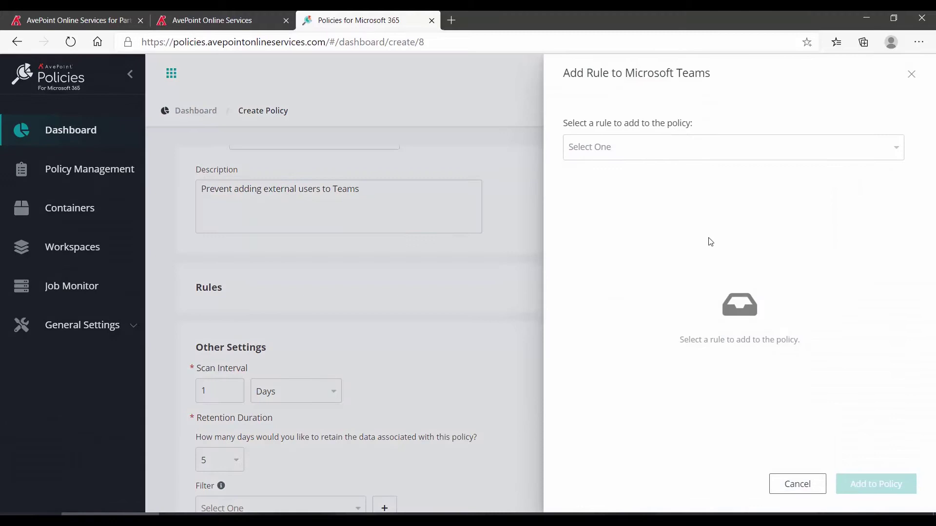
{"action": "left_click", "coordinate": [761, 148]}
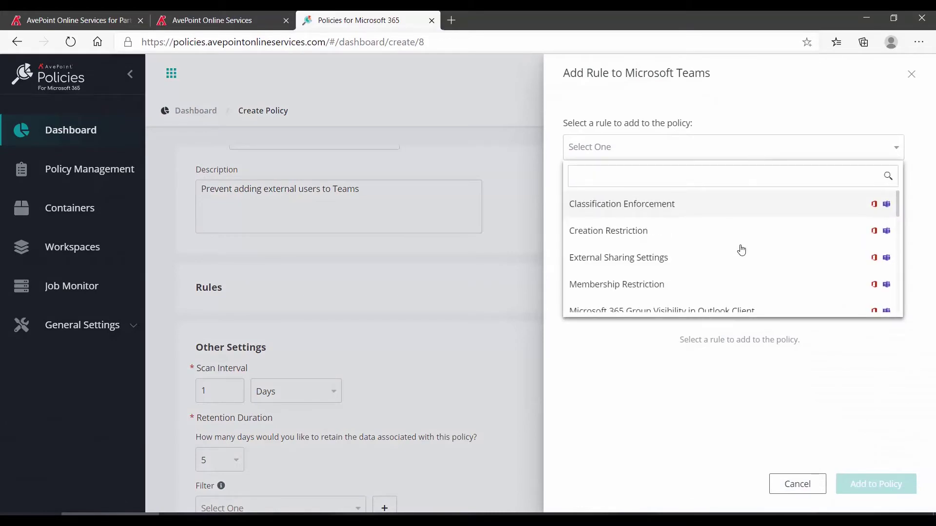
{"action": "scroll", "coordinate": [740, 249], "scroll_direction": "down", "scroll_amount": 2}
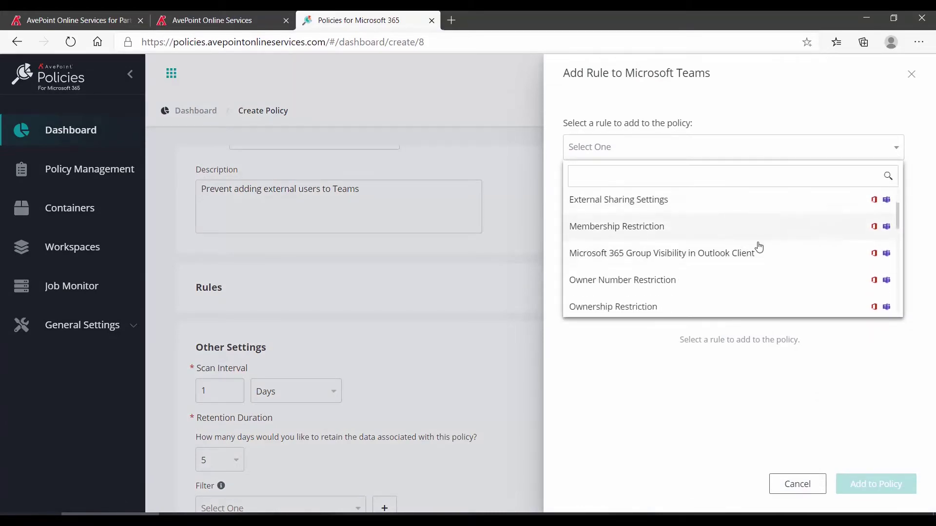
{"action": "scroll", "coordinate": [759, 247], "scroll_direction": "down", "scroll_amount": 3}
{"action": "scroll", "coordinate": [759, 247], "scroll_direction": "down", "scroll_amount": 2}
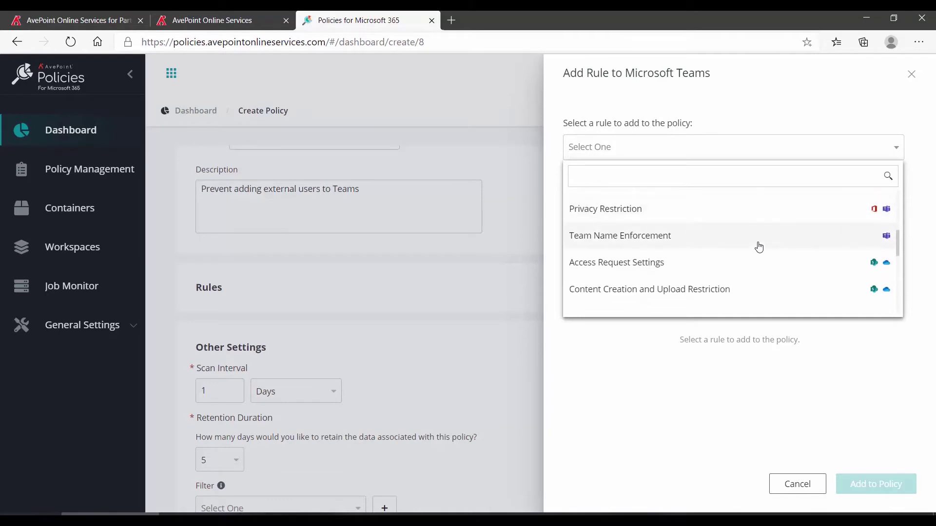
{"action": "scroll", "coordinate": [759, 247], "scroll_direction": "up", "scroll_amount": 8}
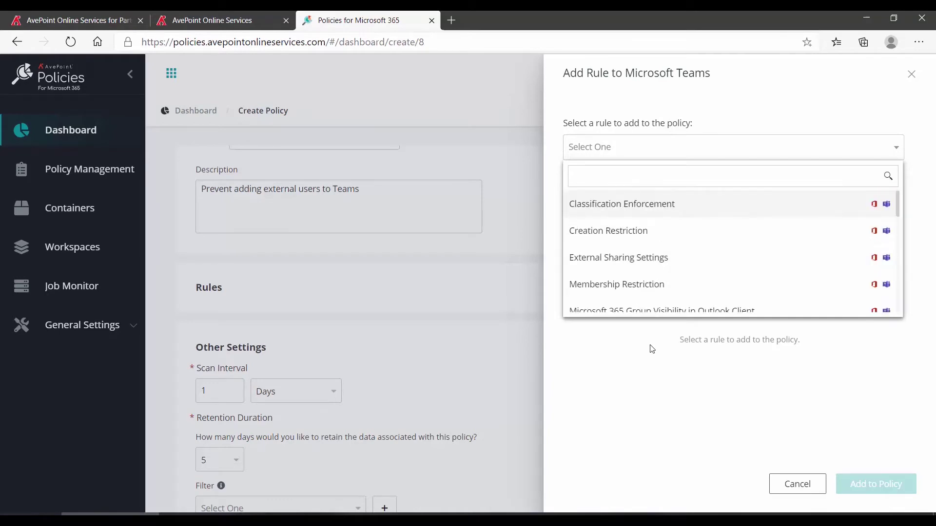
{"action": "type", "text": "external"}
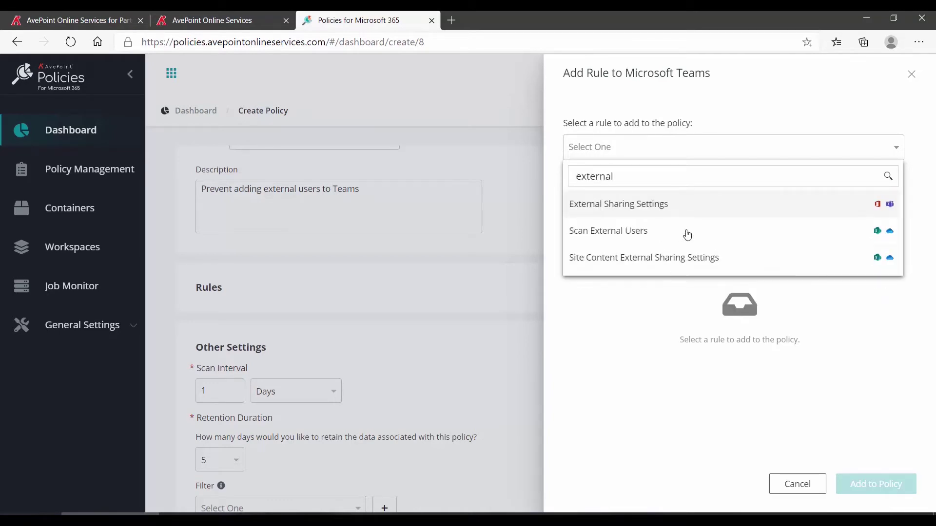
{"action": "left_click", "coordinate": [661, 207]}
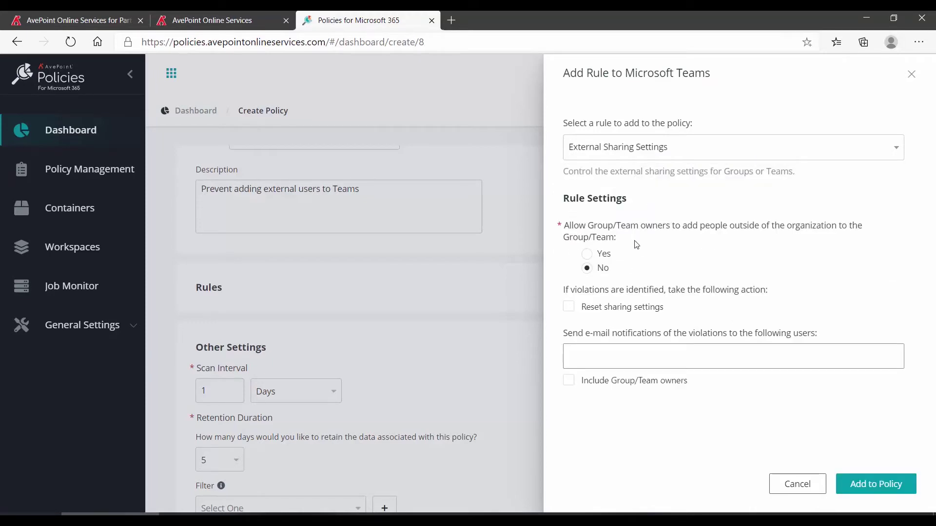
Reset sharing on violations, notify team owners and the administrator, and add the rule.
{"action": "left_click", "coordinate": [644, 307]}
{"action": "left_click", "coordinate": [612, 309]}
{"action": "left_click", "coordinate": [572, 308]}
{"action": "left_click", "coordinate": [573, 309]}
{"action": "left_click", "coordinate": [582, 382]}
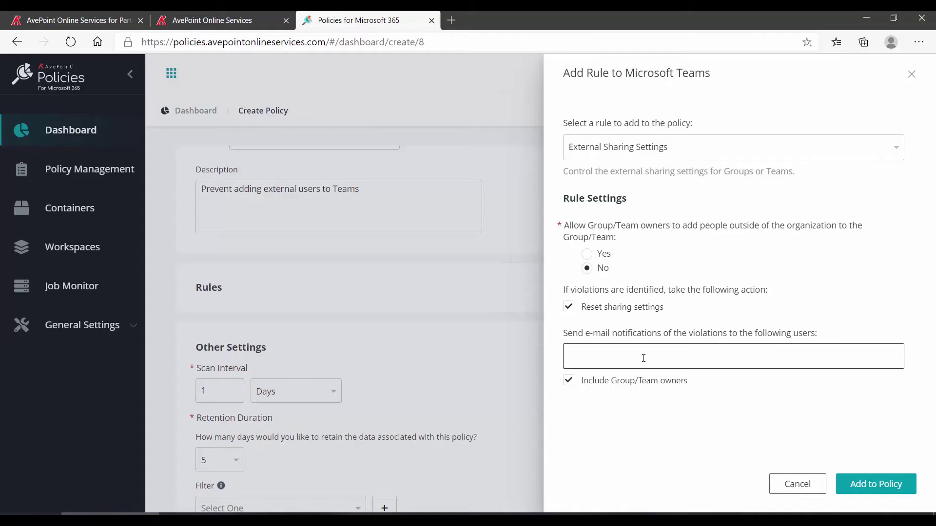
{"action": "left_click", "coordinate": [644, 359]}
{"action": "type", "text": "mod"}
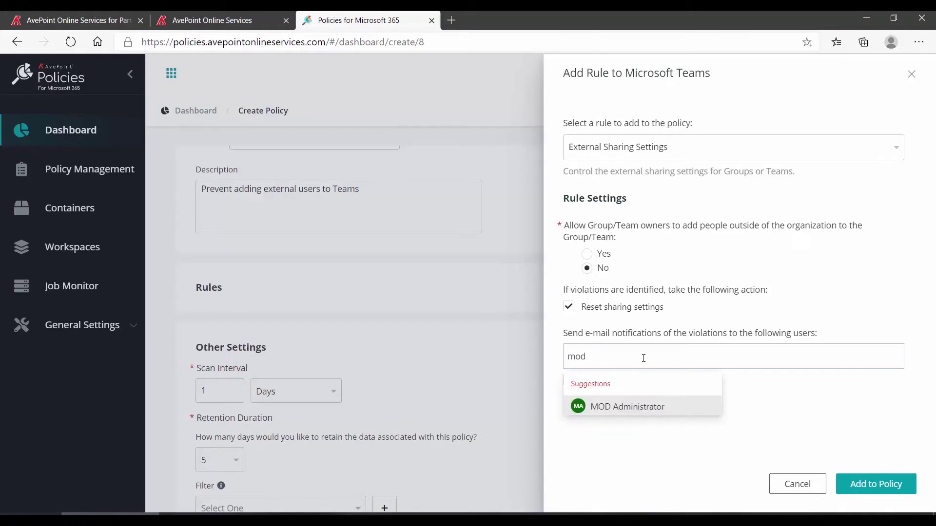
{"action": "left_click", "coordinate": [637, 407]}
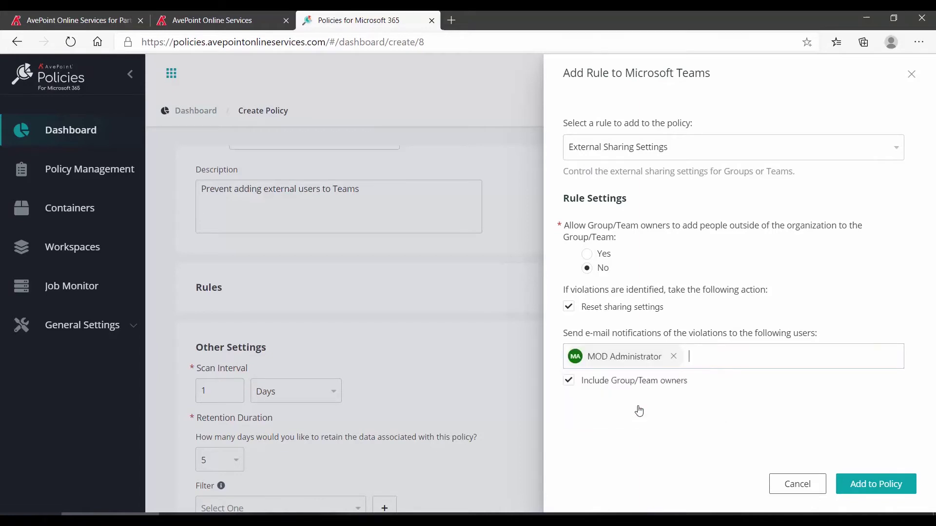
{"action": "left_click", "coordinate": [872, 487]}
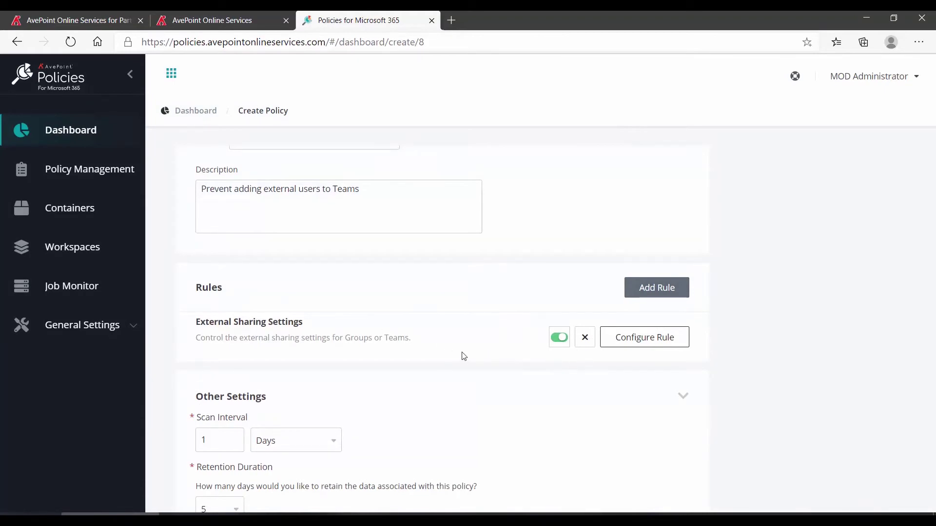
Add Site Content External Sharing Settings: organization-only sharing, reset violations, notify the administrator.
{"action": "left_click", "coordinate": [644, 290]}
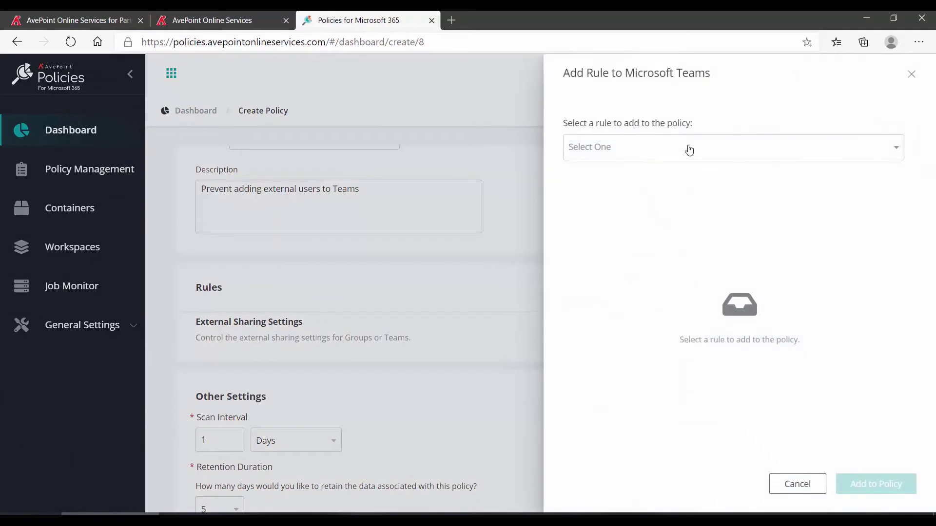
{"action": "left_click", "coordinate": [689, 149]}
{"action": "left_click", "coordinate": [652, 235]}
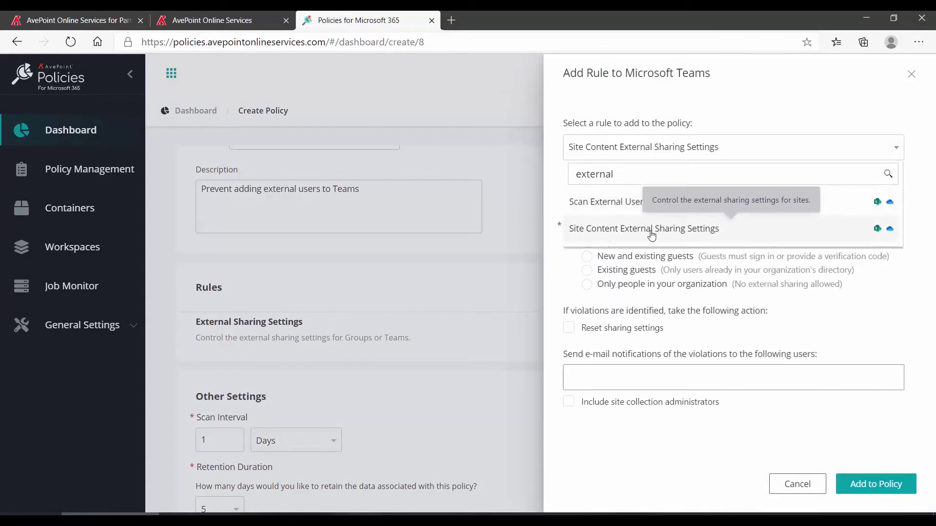
{"action": "left_click", "coordinate": [587, 285]}
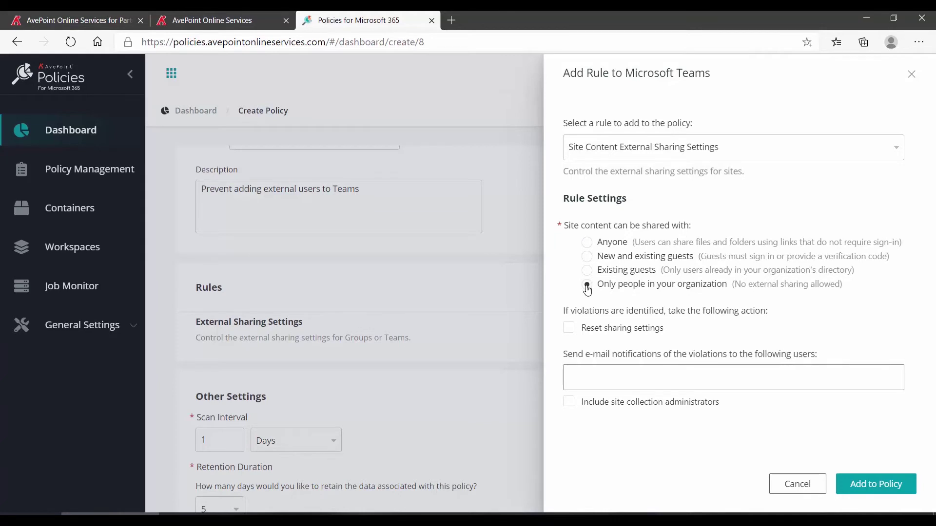
{"action": "left_click", "coordinate": [568, 327]}
{"action": "left_click", "coordinate": [573, 378]}
{"action": "type", "text": "mod"}
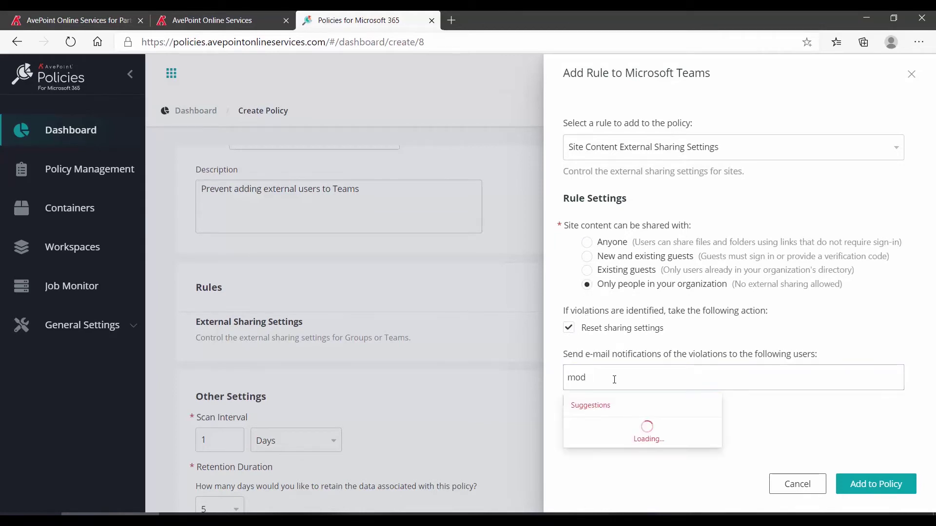
{"action": "left_click", "coordinate": [621, 436]}
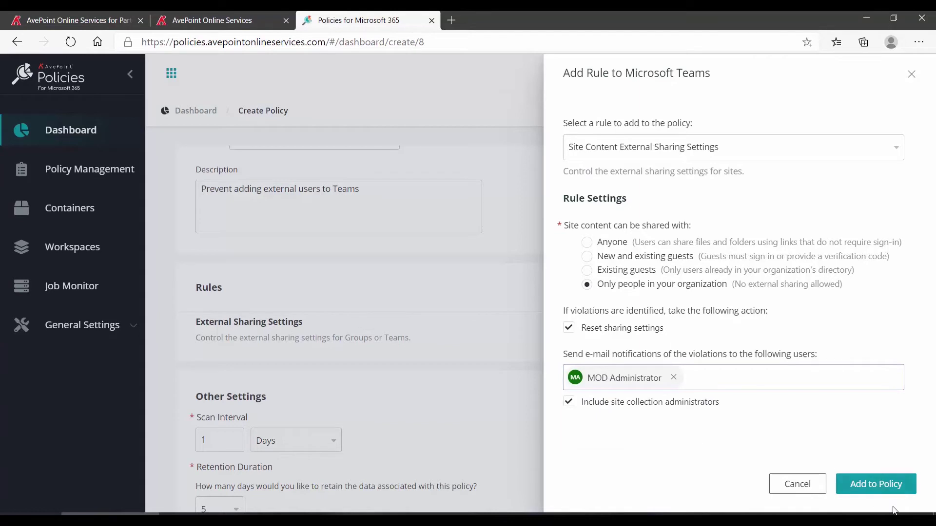
{"action": "left_click", "coordinate": [877, 492]}
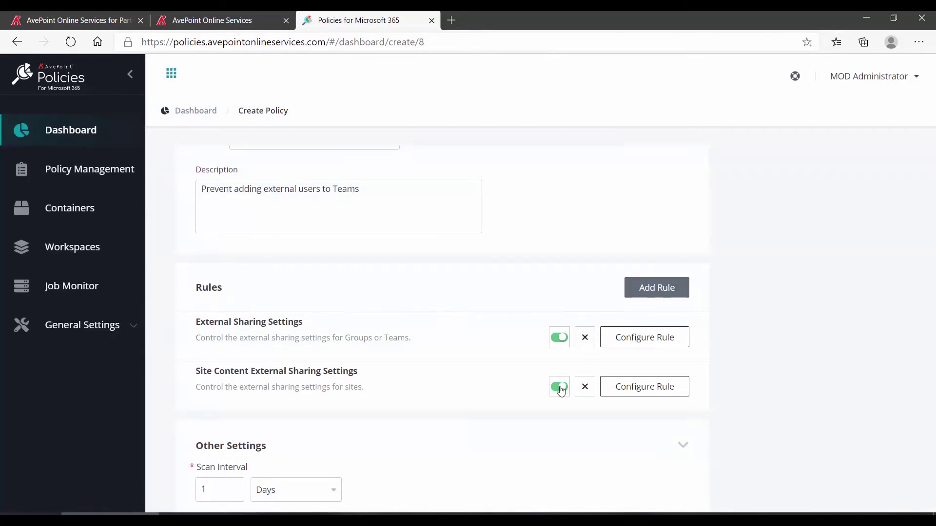
Keep the scan interval in days and set retention duration to 30 days.
{"action": "scroll", "coordinate": [508, 342], "scroll_direction": "down", "scroll_amount": 4}
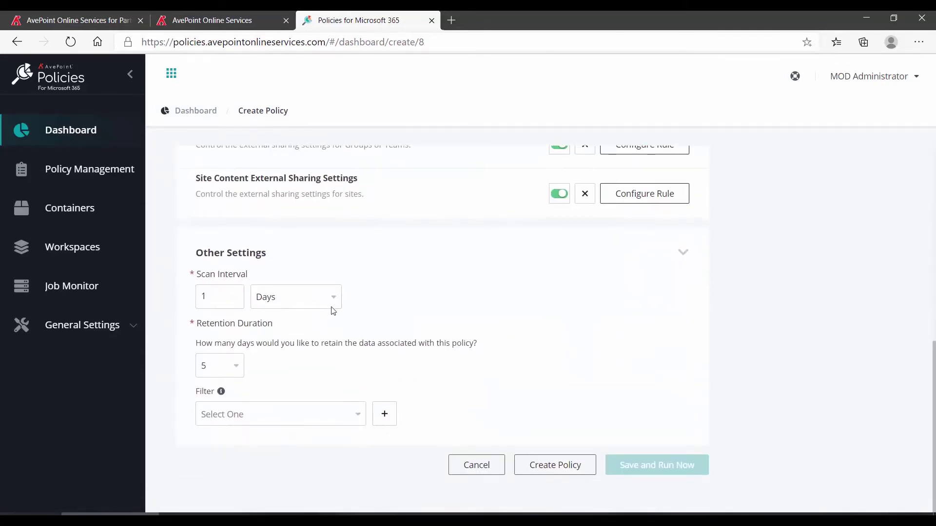
{"action": "left_click", "coordinate": [276, 307]}
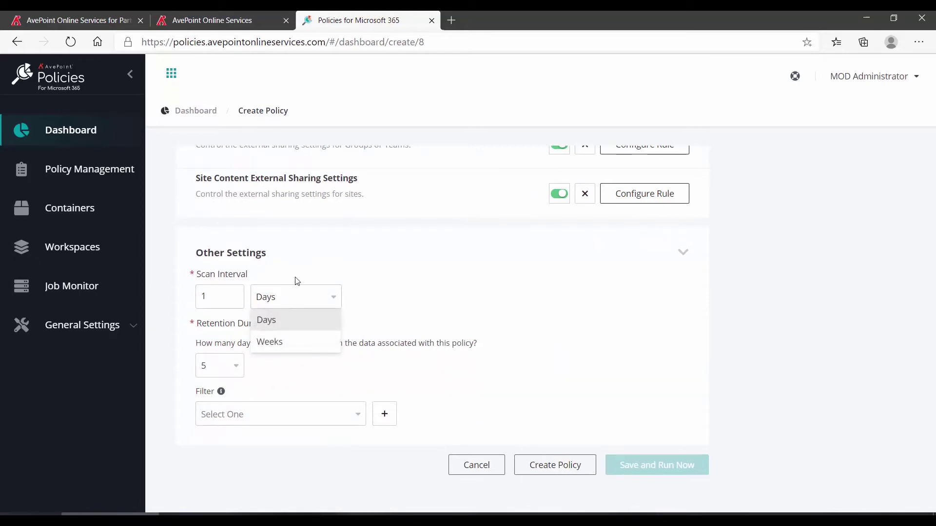
{"action": "left_click", "coordinate": [309, 264]}
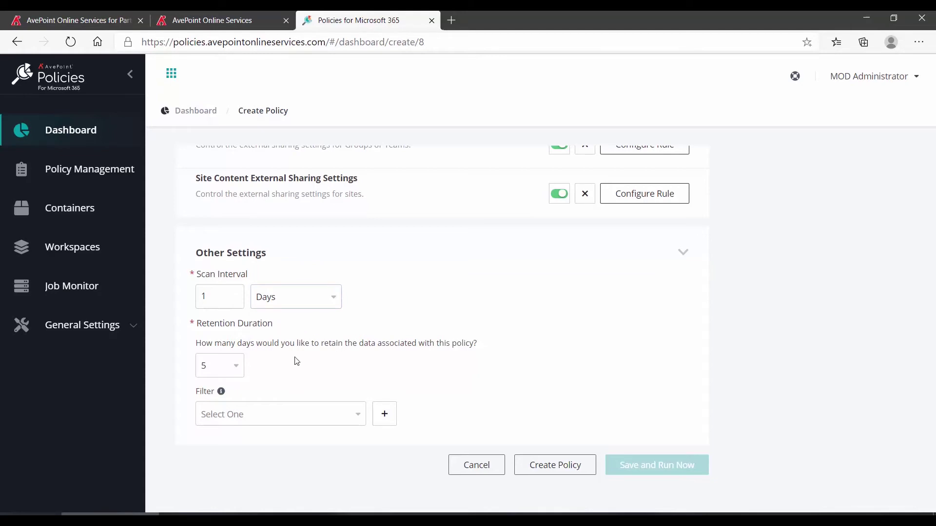
{"action": "left_click", "coordinate": [237, 368]}
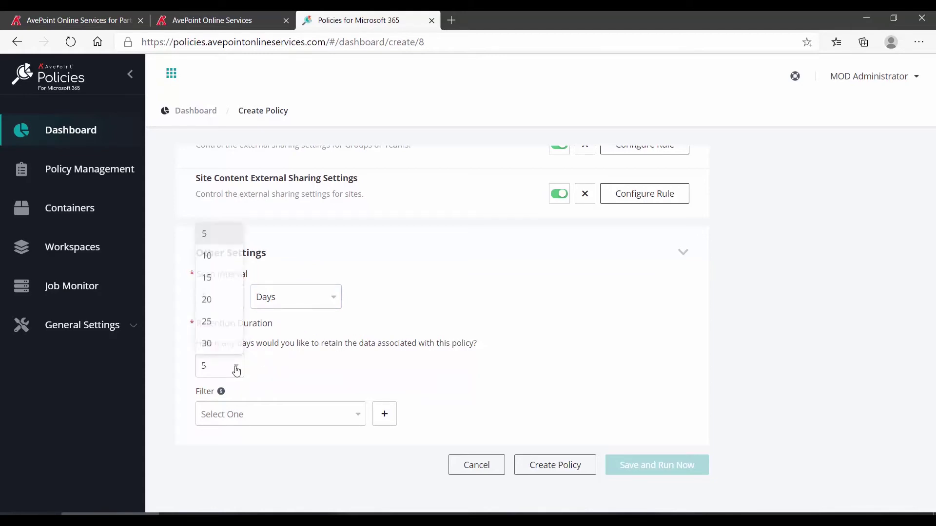
{"action": "left_click", "coordinate": [209, 343]}
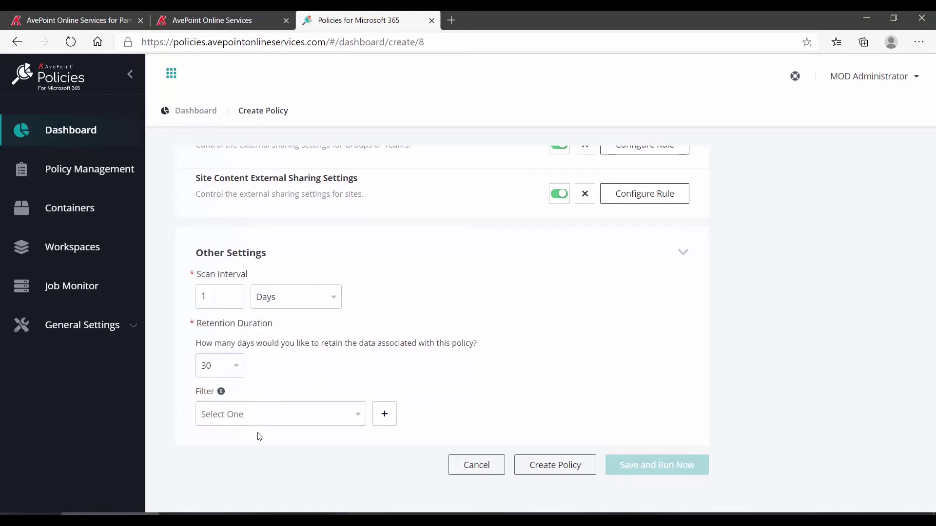
Leave the policy without a filter and begin creating a new filter.
{"action": "left_click", "coordinate": [271, 419]}
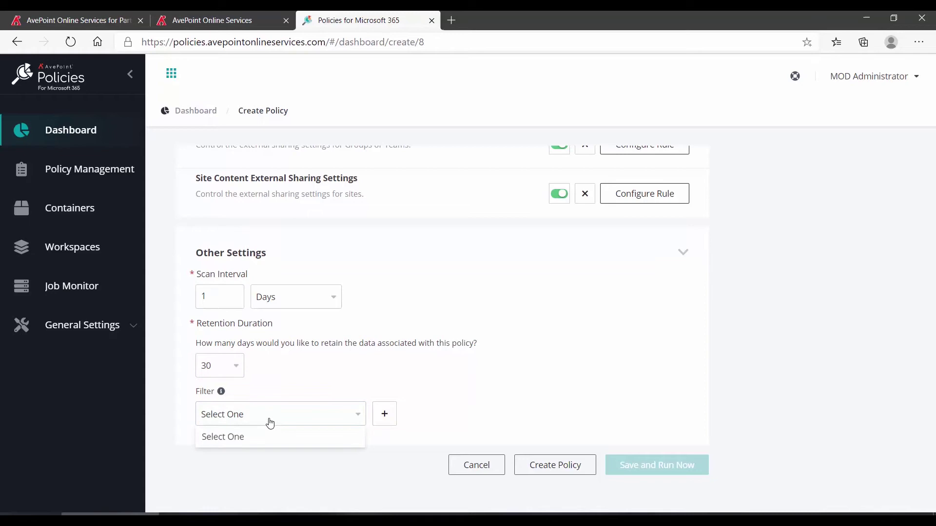
{"action": "left_click", "coordinate": [263, 455]}
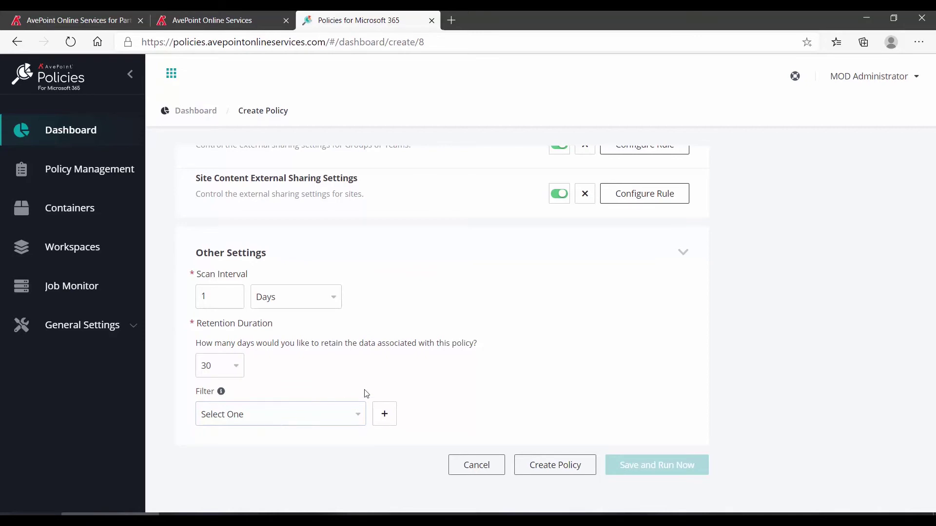
{"action": "left_click", "coordinate": [385, 414]}
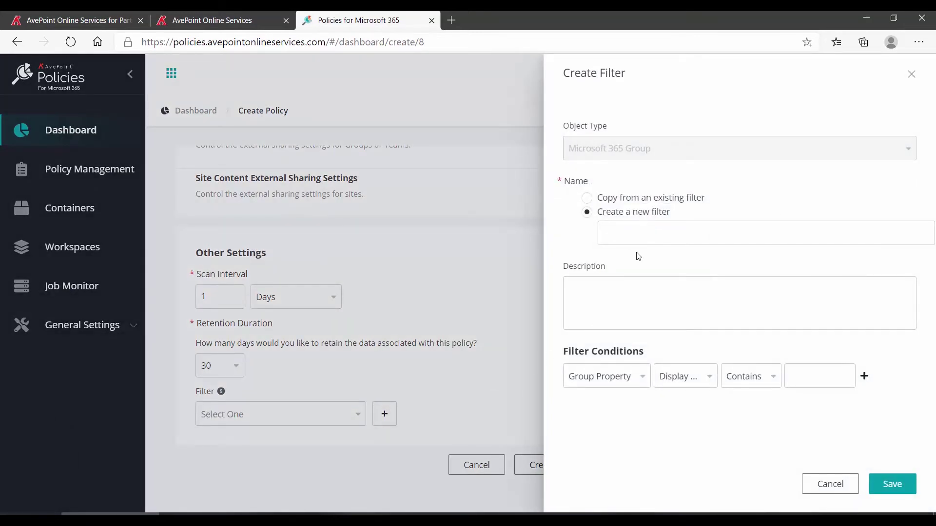
Set the filter condition to Group Team Site Title, then cancel the filter unsaved.
{"action": "left_click", "coordinate": [639, 379]}
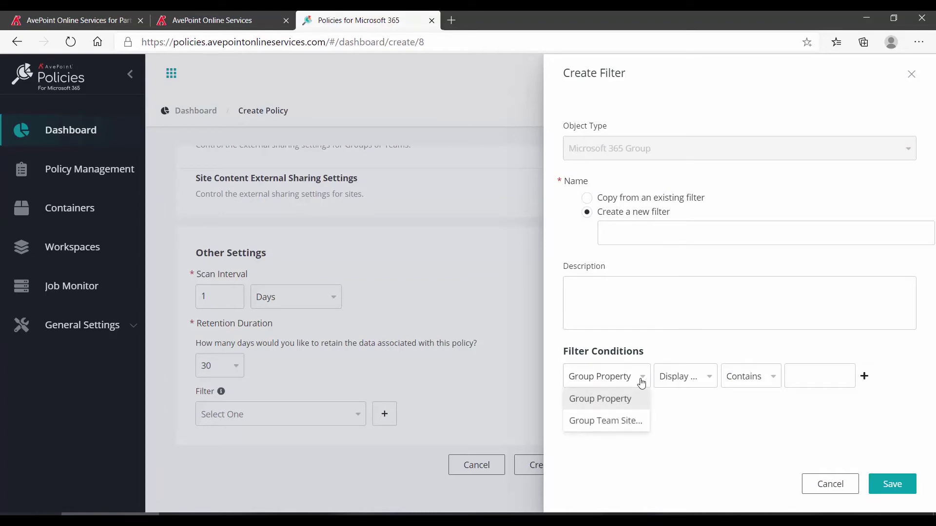
{"action": "left_click", "coordinate": [619, 422]}
{"action": "left_click", "coordinate": [696, 383]}
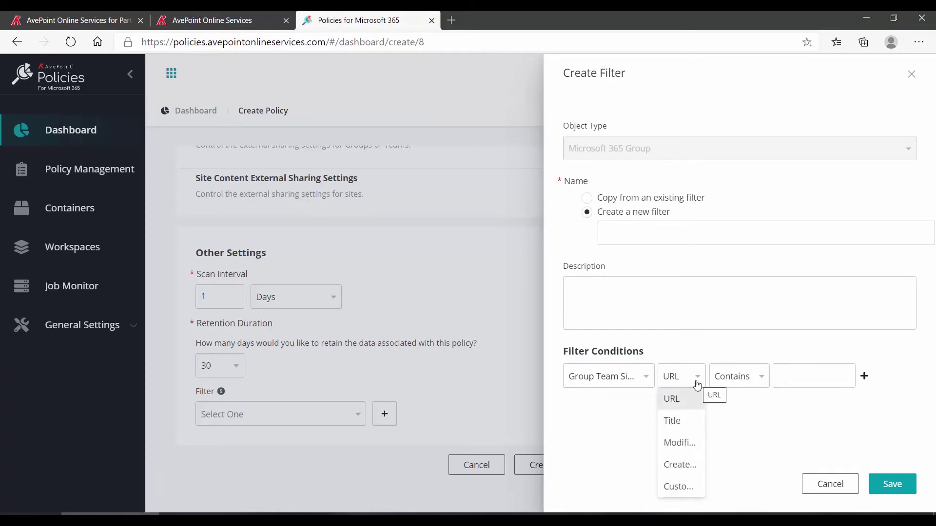
{"action": "left_click", "coordinate": [684, 426]}
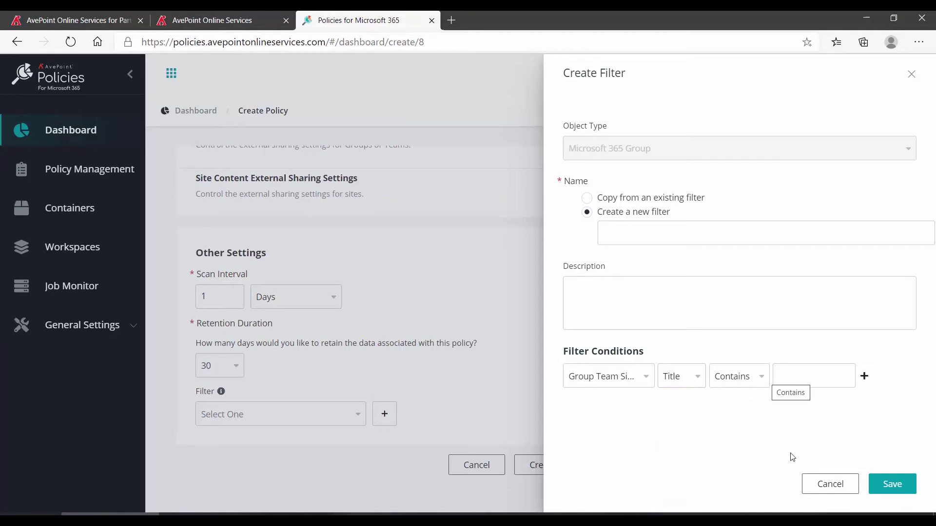
{"action": "left_click", "coordinate": [824, 483]}
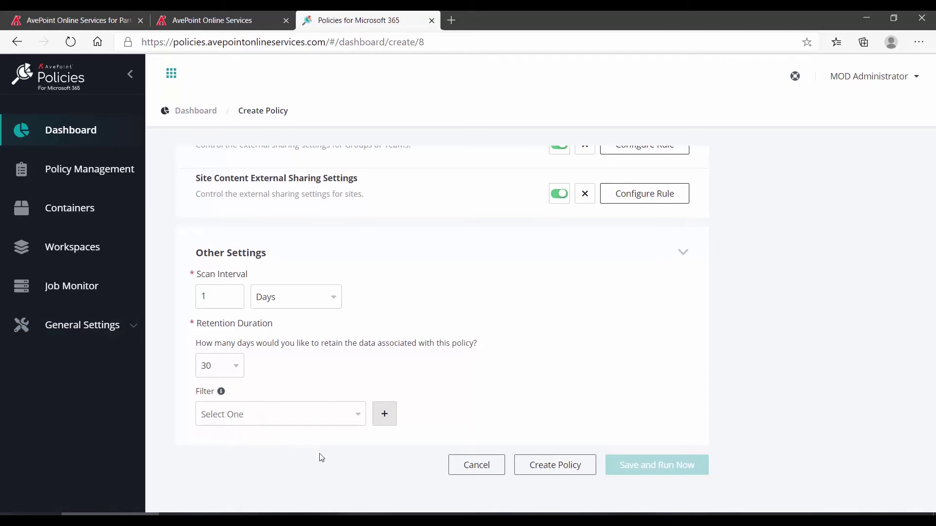
Save the No External Users policy with its two rules.
{"action": "scroll", "coordinate": [375, 349], "scroll_direction": "up", "scroll_amount": 8}
{"action": "scroll", "coordinate": [375, 349], "scroll_direction": "down", "scroll_amount": 6}
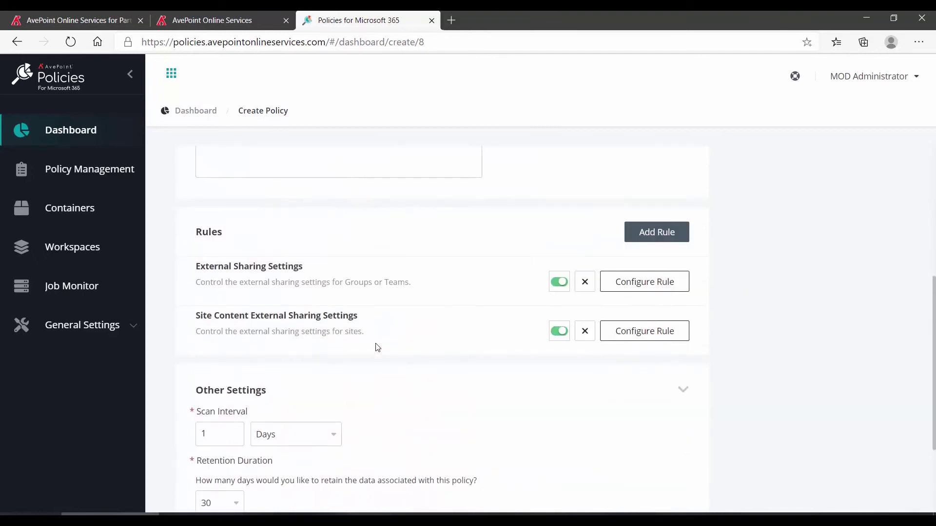
{"action": "scroll", "coordinate": [378, 347], "scroll_direction": "down", "scroll_amount": 3}
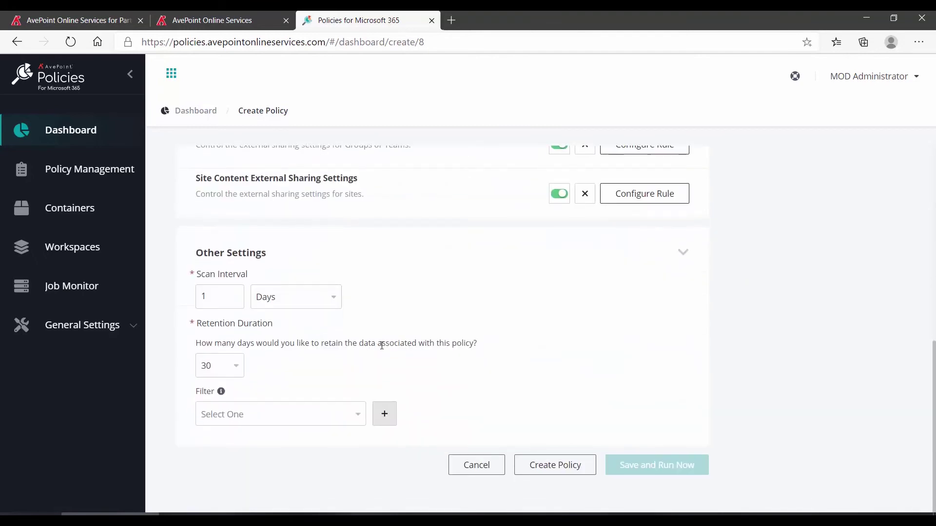
{"action": "left_click", "coordinate": [559, 475]}
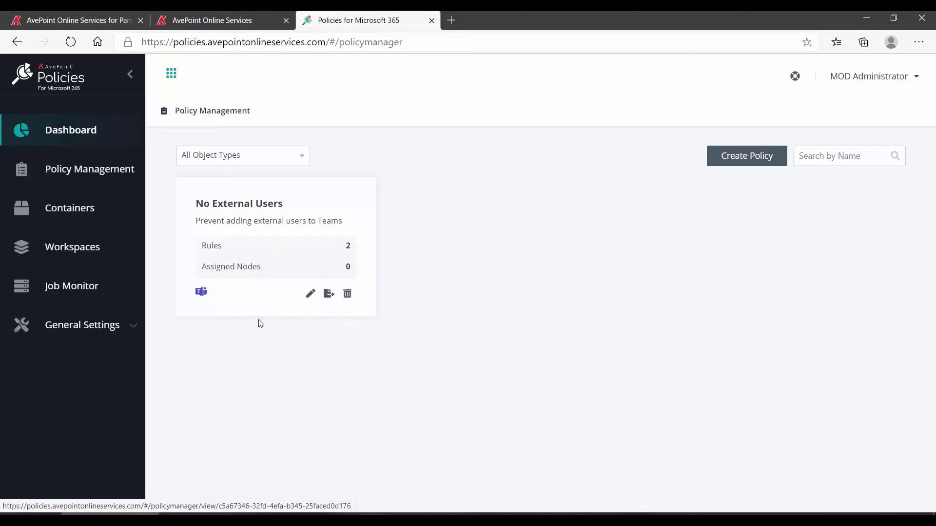
Bring up the Assign Policy panel for 'No External Users', with no containers selected yet.
{"action": "left_click", "coordinate": [329, 298]}
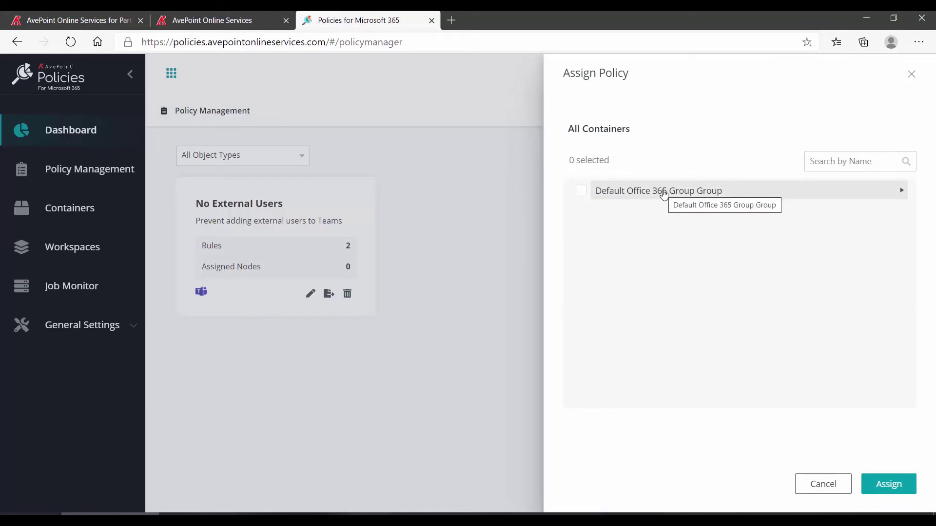
{"action": "left_click", "coordinate": [207, 19]}
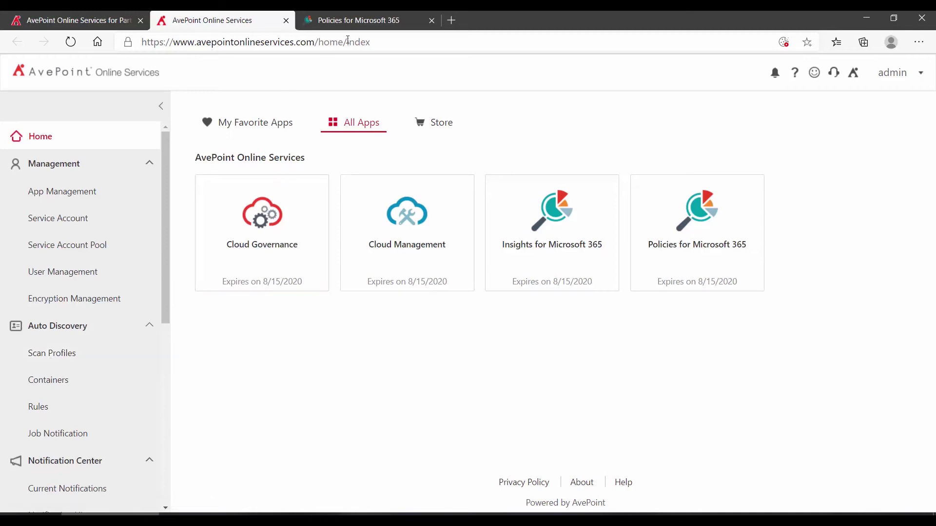
{"action": "left_click", "coordinate": [355, 22]}
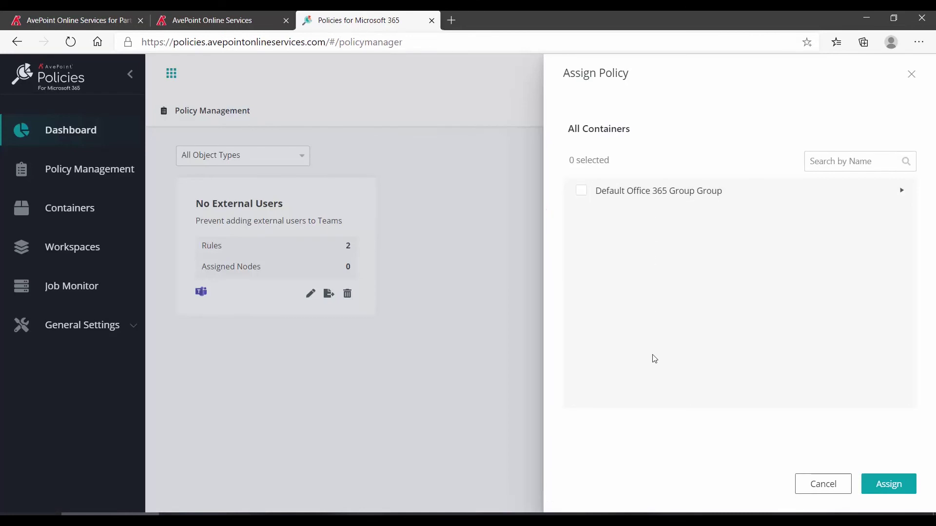
Select the SalesAndMarketing and USSales teams in the Default Office 365 Group Group container.
{"action": "left_click", "coordinate": [630, 194]}
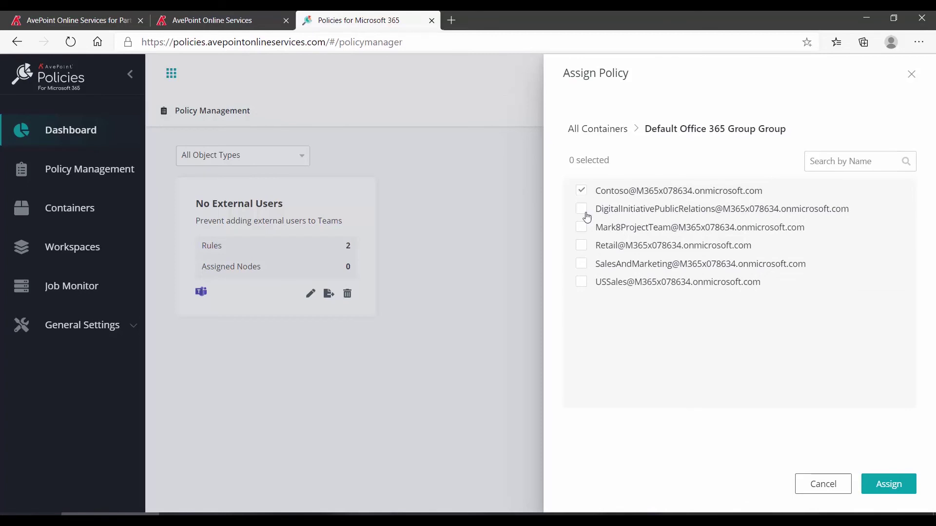
{"action": "left_click", "coordinate": [582, 265]}
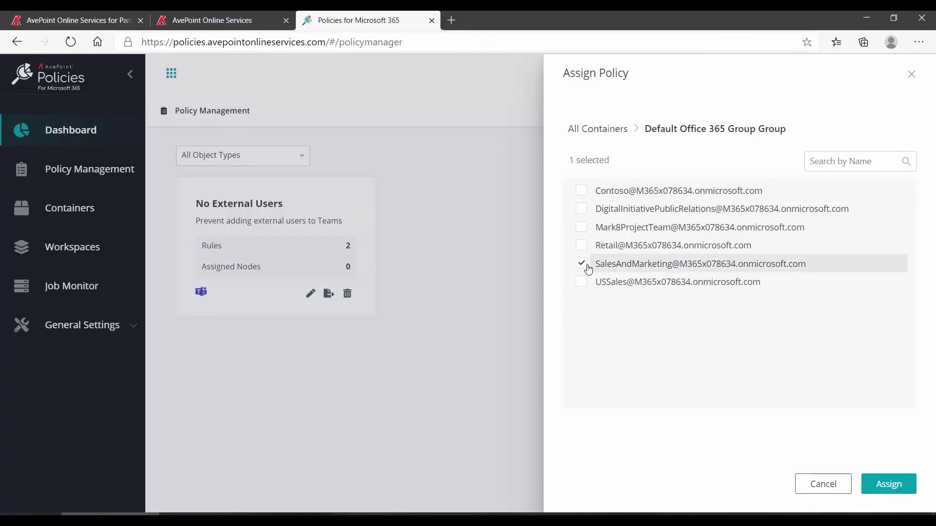
{"action": "left_click", "coordinate": [599, 132]}
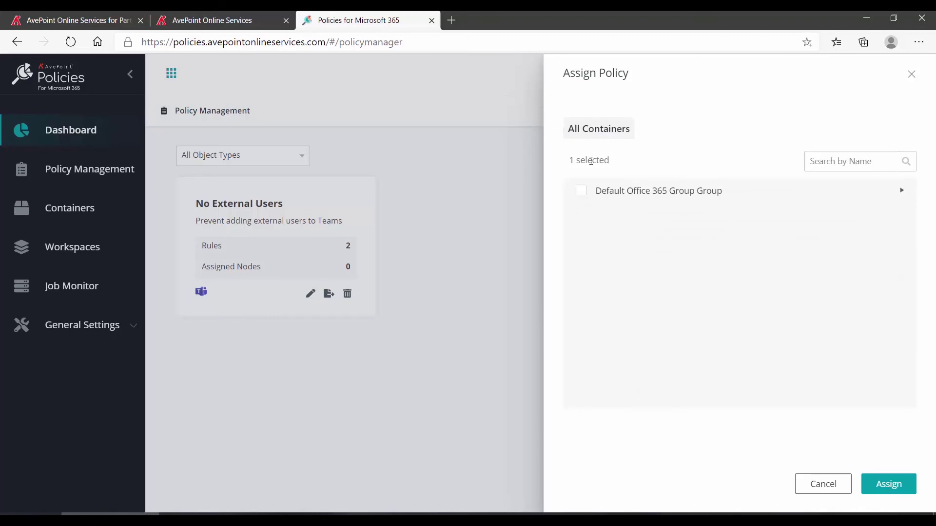
{"action": "left_click", "coordinate": [581, 193]}
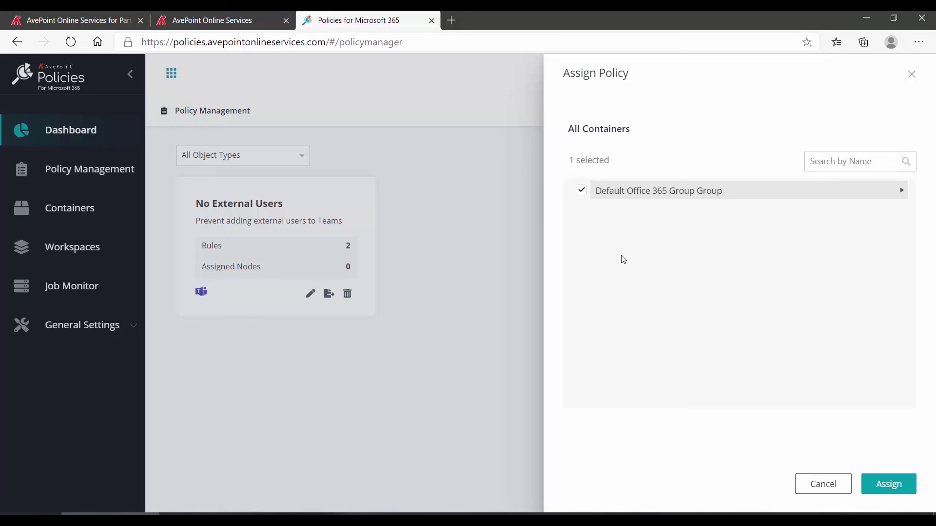
{"action": "left_click", "coordinate": [612, 193]}
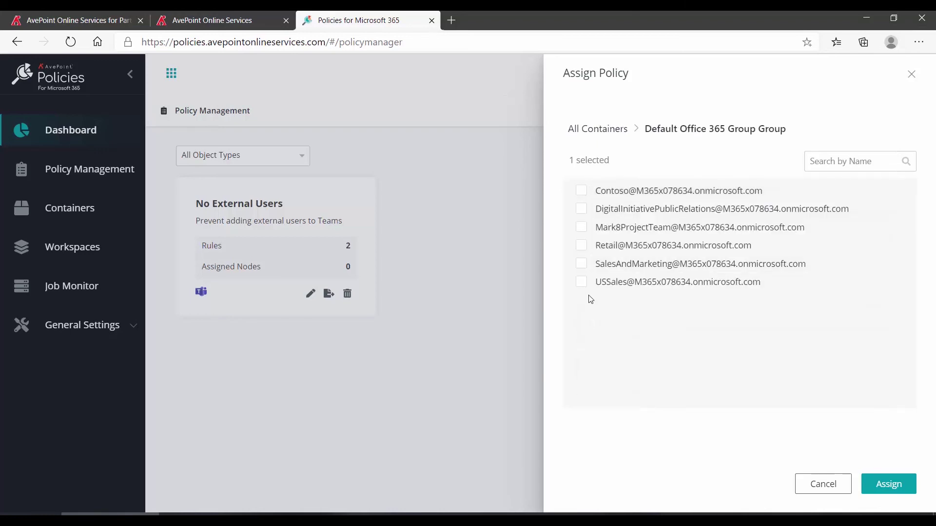
{"action": "left_click", "coordinate": [583, 267]}
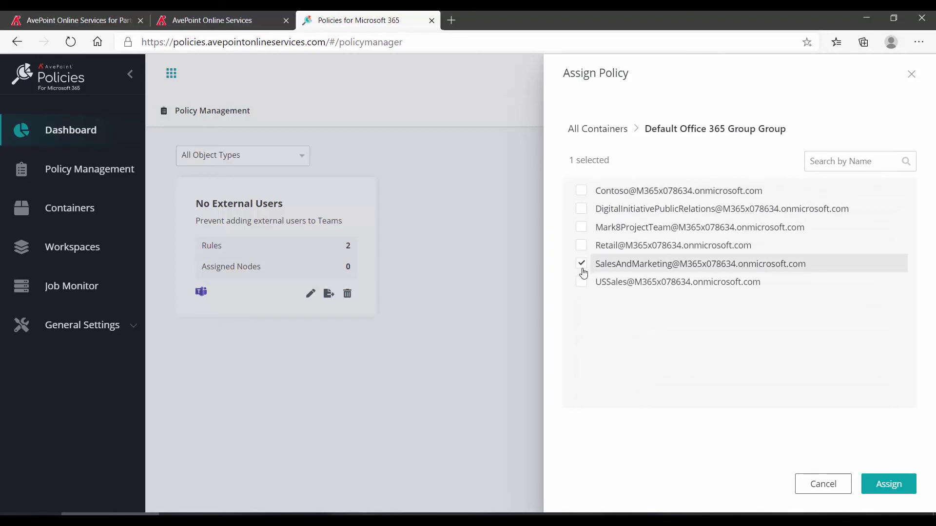
{"action": "left_click", "coordinate": [582, 287]}
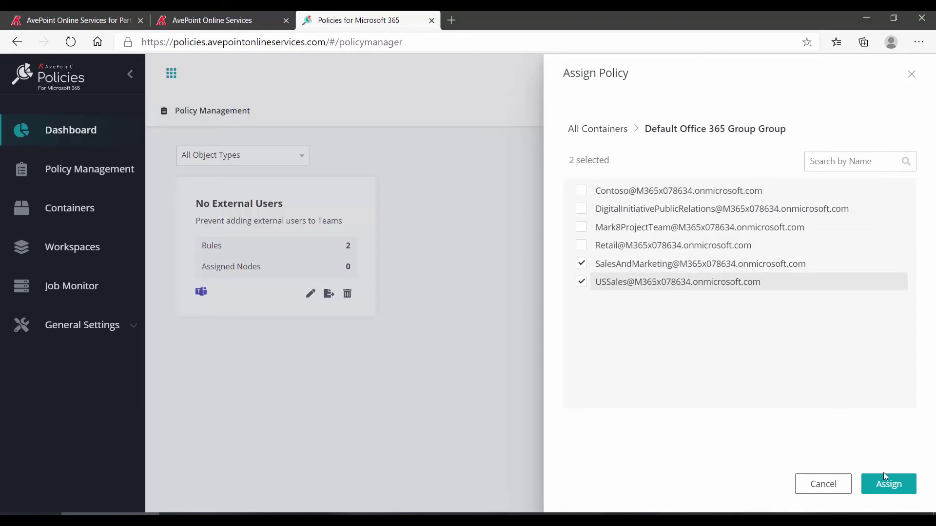
Assign the policy to both teams (2 Assigned Nodes) and confirm dashboard Teams coverage reads 2/6.
{"action": "left_click", "coordinate": [885, 488]}
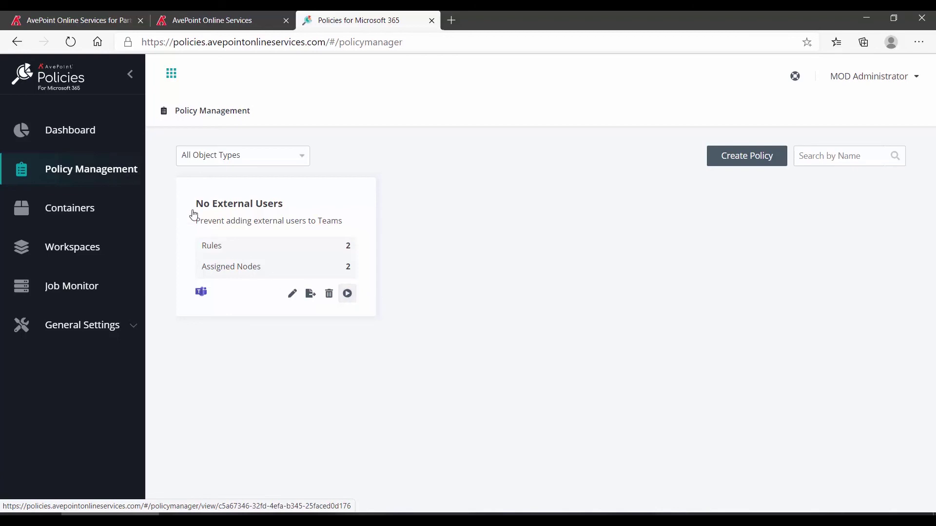
{"action": "left_click", "coordinate": [66, 135]}
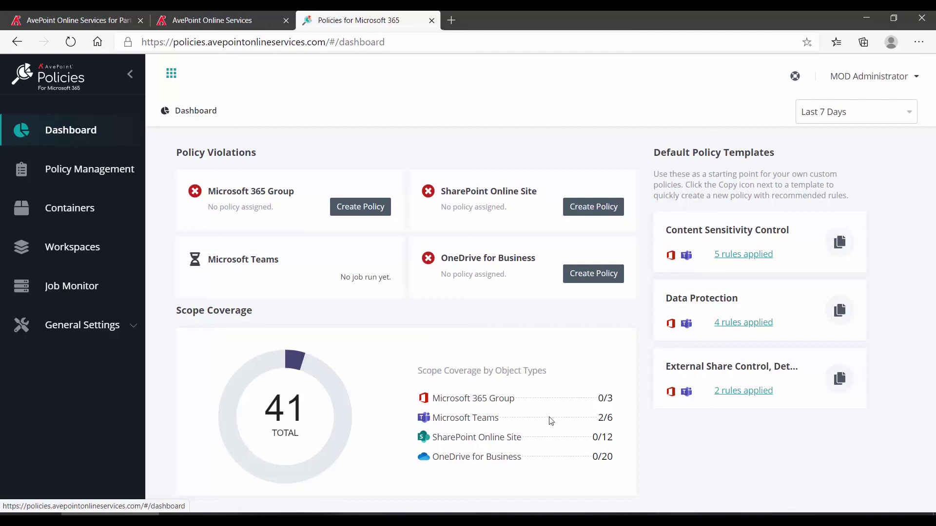
{"action": "mouse_move", "coordinate": [298, 369]}
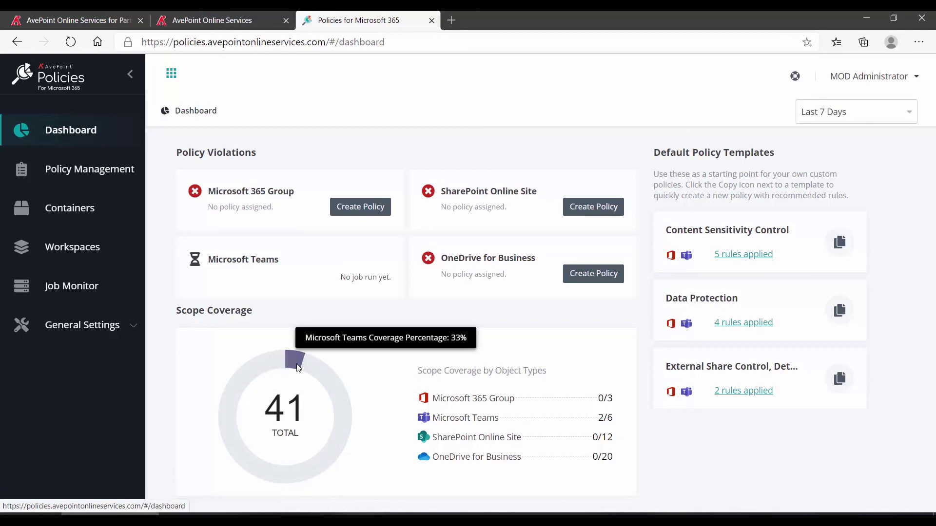
{"action": "mouse_move", "coordinate": [326, 379]}
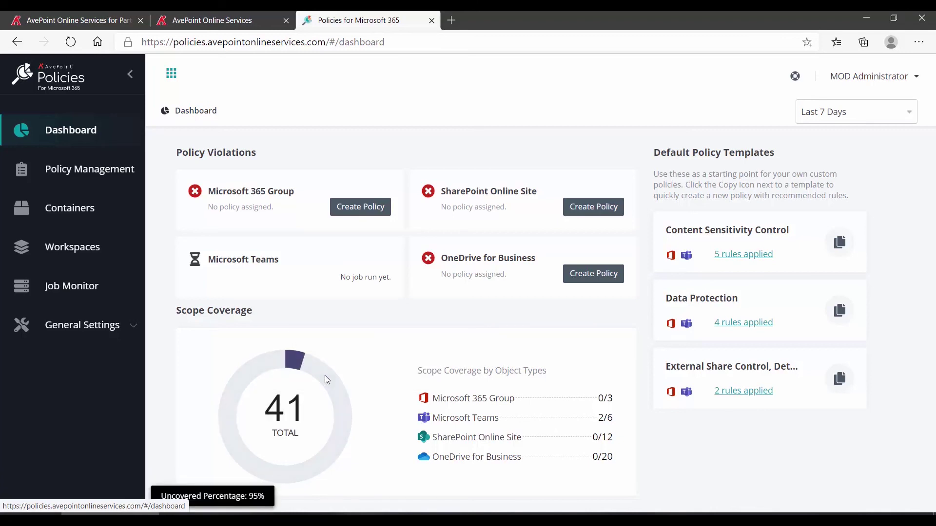